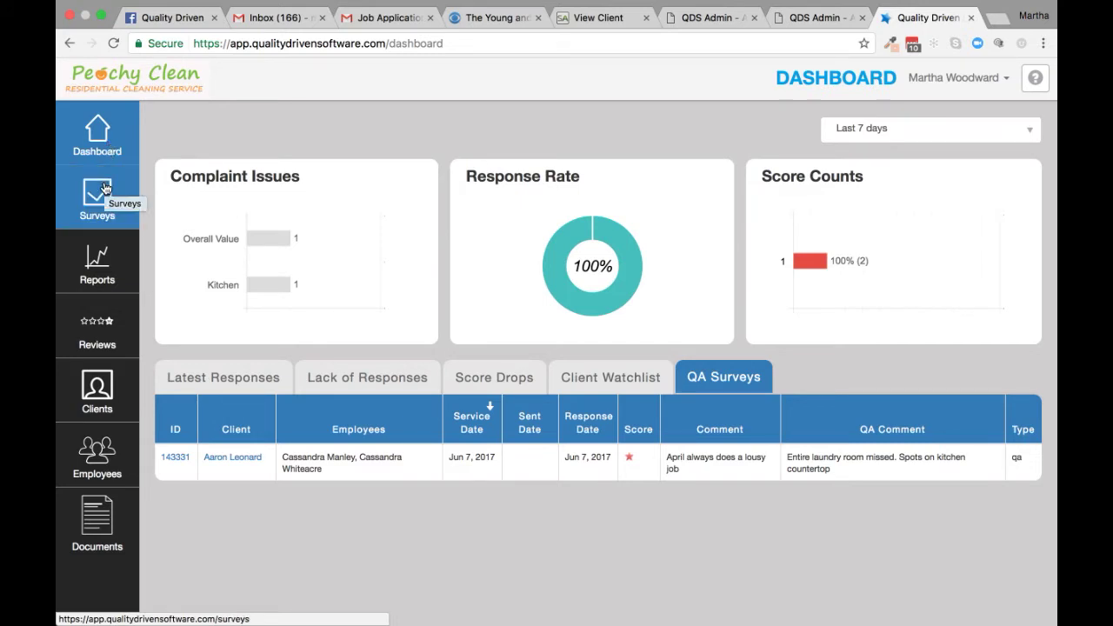
# Step: Start a new survey for the first client listed, with a service date of Jun 8, 2017
pyautogui.click(103, 189)
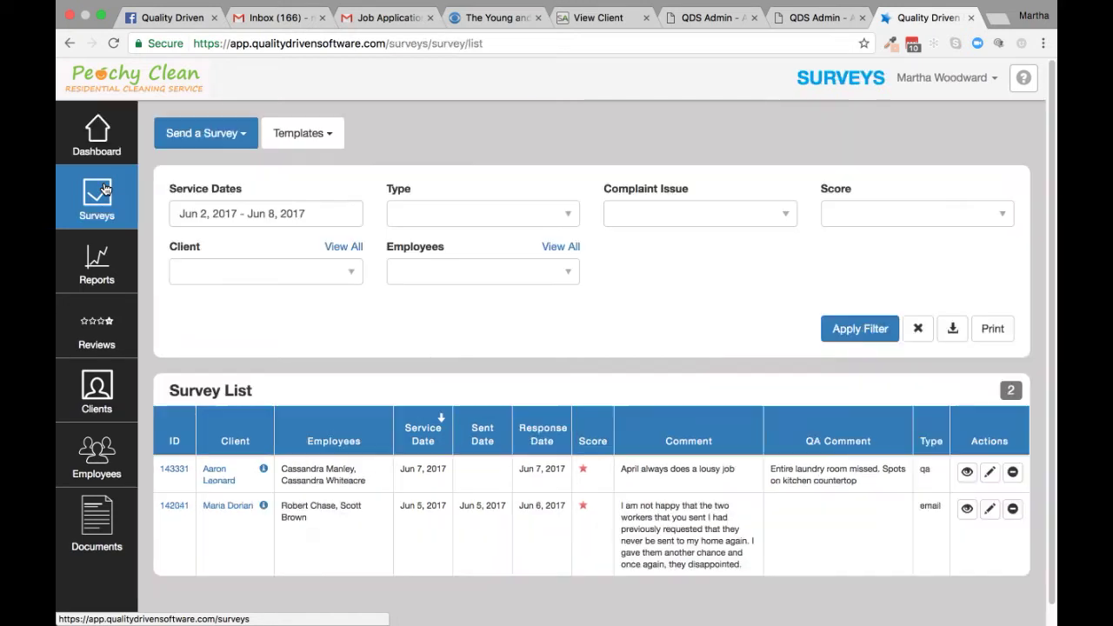
pyautogui.click(215, 135)
pyautogui.click(211, 166)
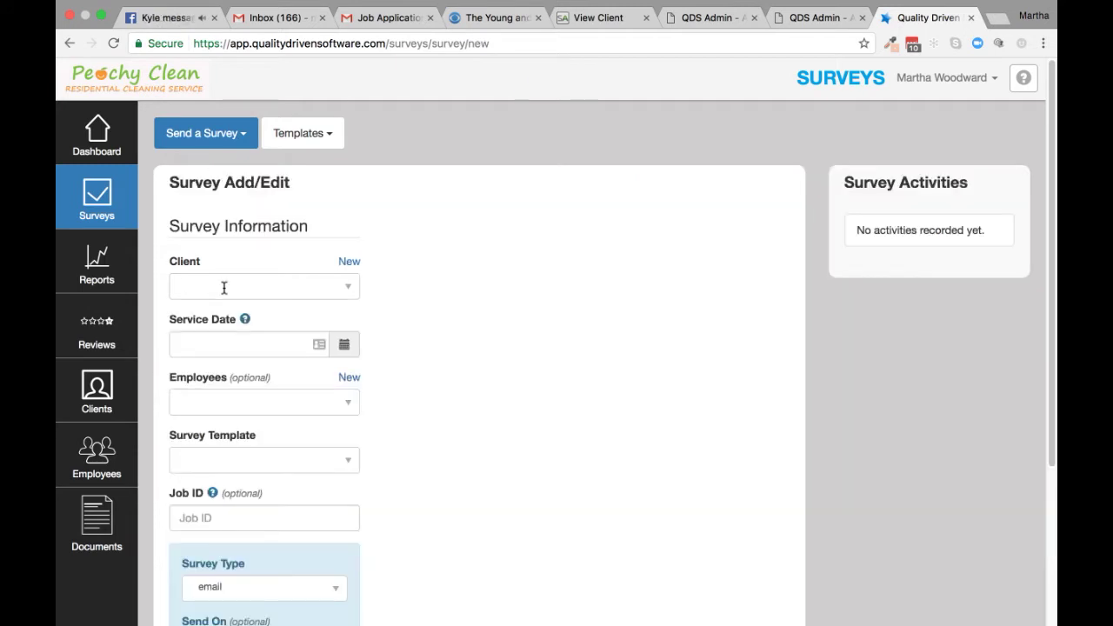
pyautogui.click(224, 289)
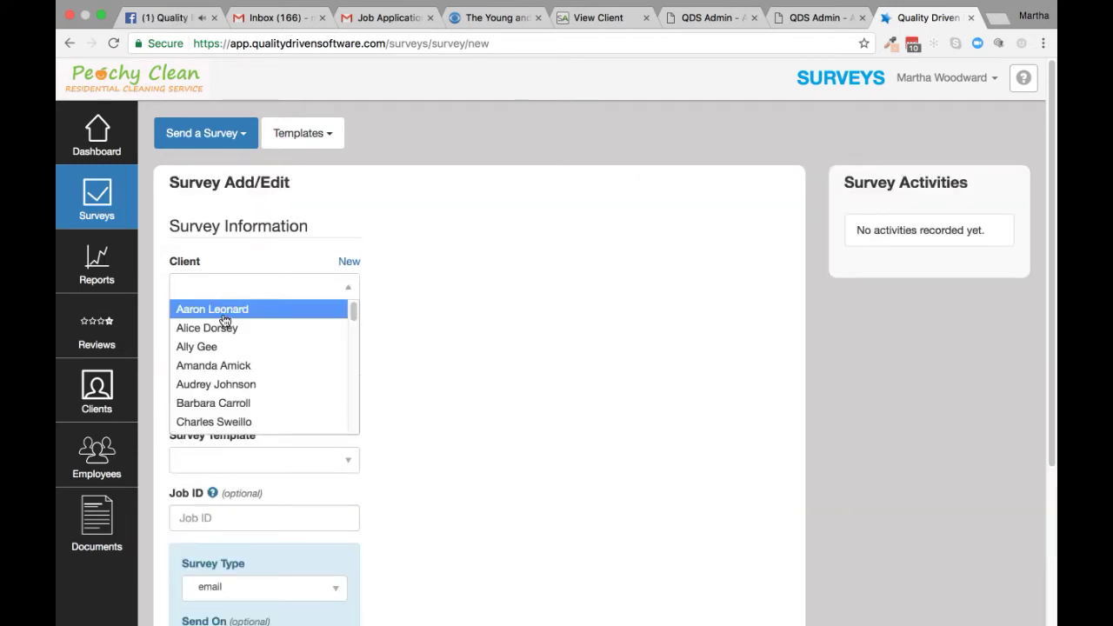
pyautogui.click(223, 315)
pyautogui.click(218, 343)
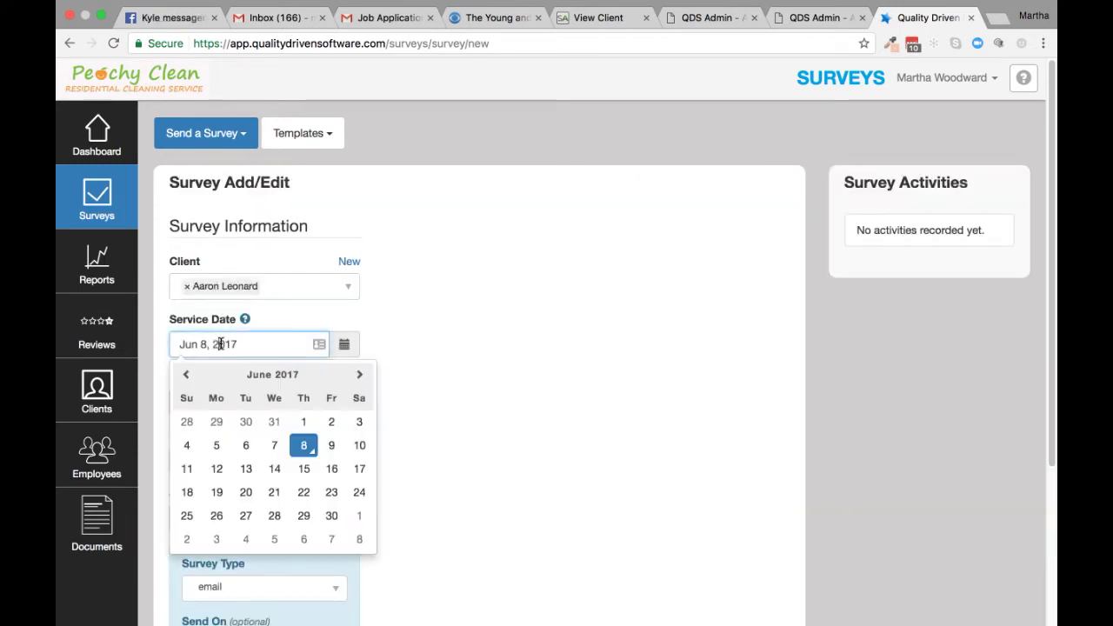
pyautogui.click(298, 445)
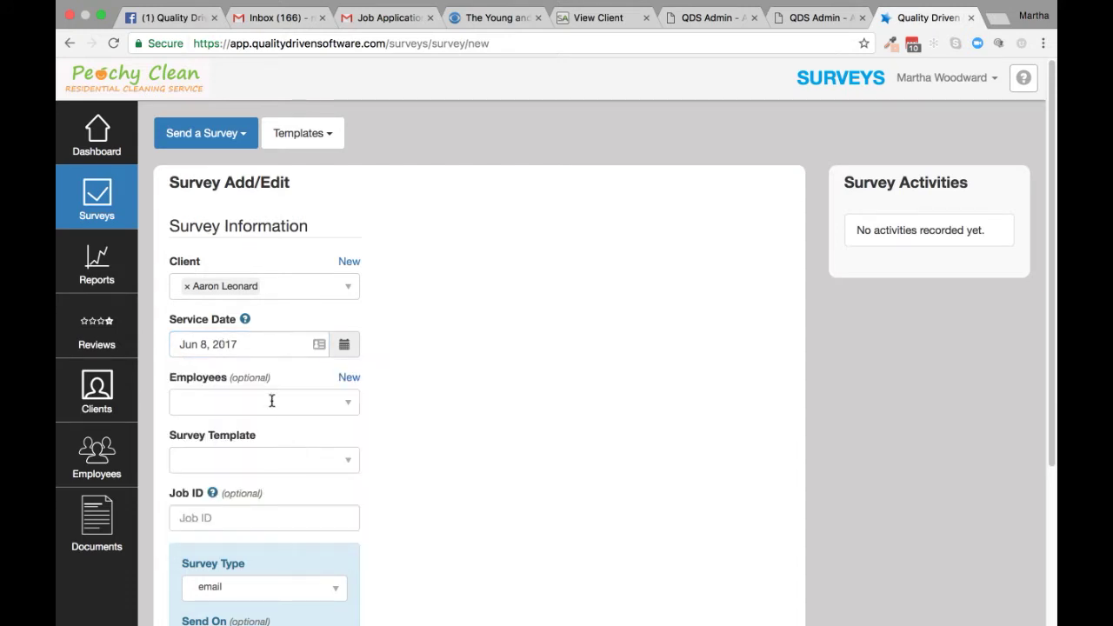
# Step: Assign the two employees who did the cleaning to the new survey
pyautogui.click(273, 400)
pyautogui.click(273, 435)
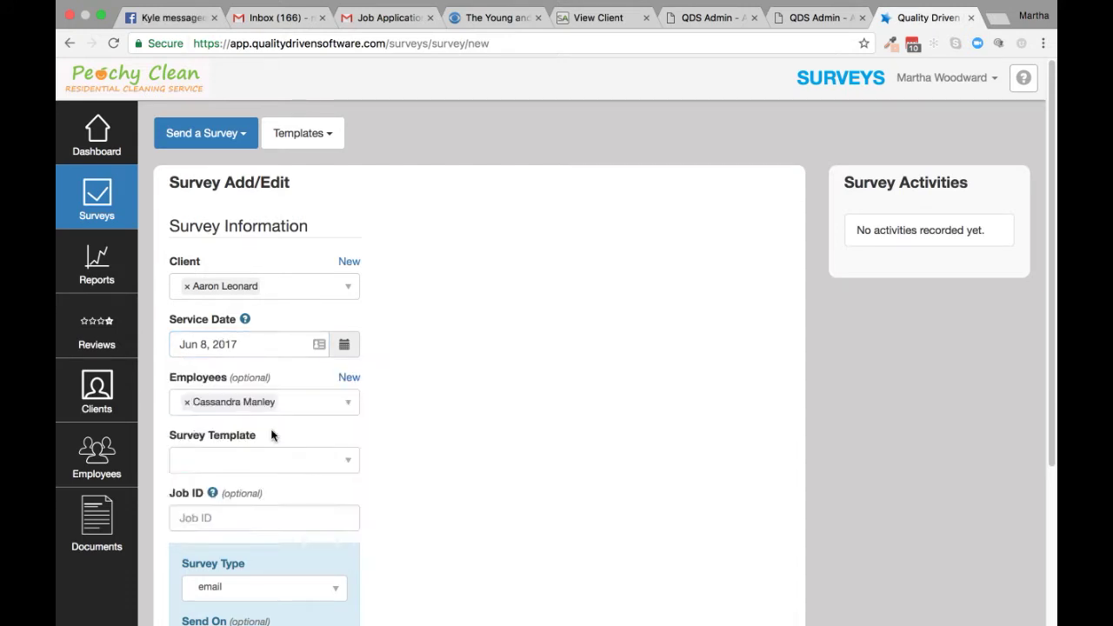
pyautogui.click(294, 403)
pyautogui.click(304, 442)
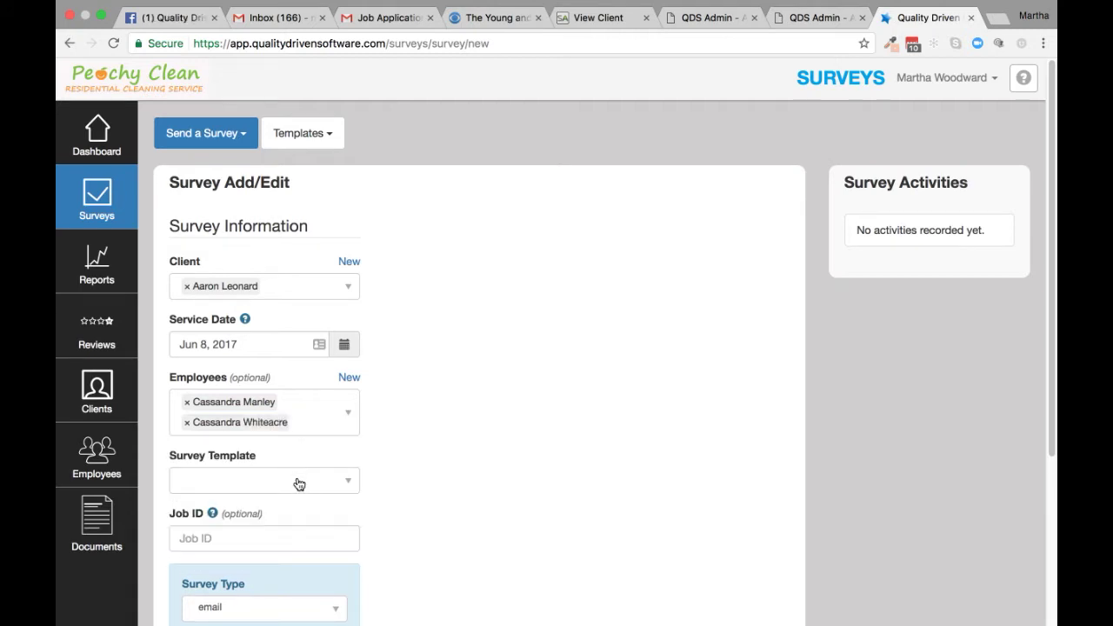
# Step: Set the survey template to Daily Use Template and the survey type to qa
pyautogui.click(296, 480)
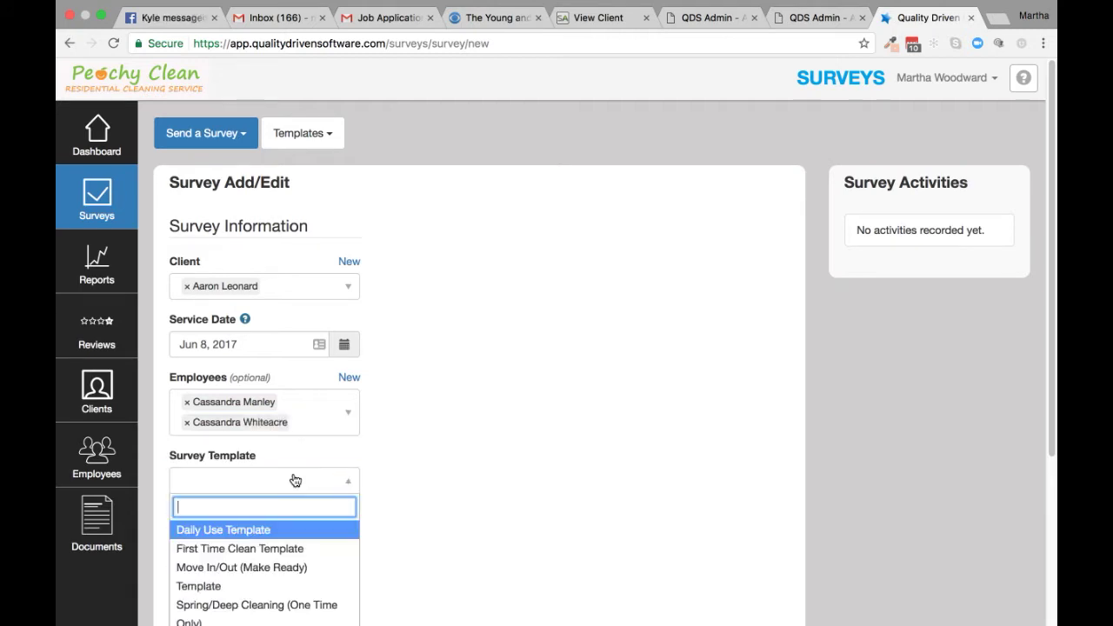
pyautogui.click(282, 529)
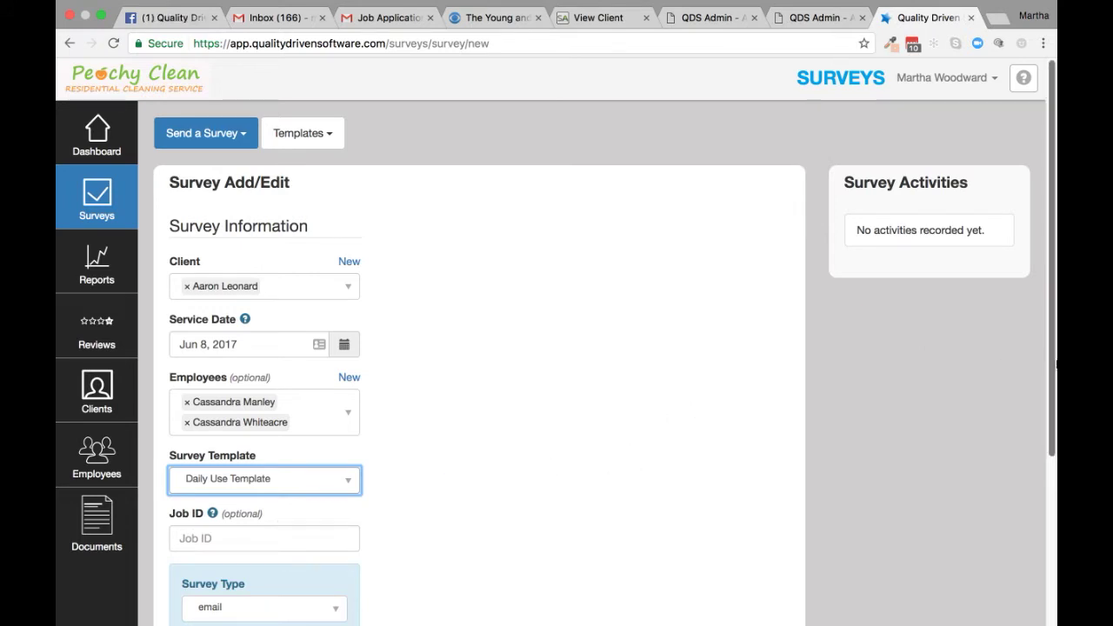
pyautogui.moveTo(1048, 372); pyautogui.dragTo(1033, 464)
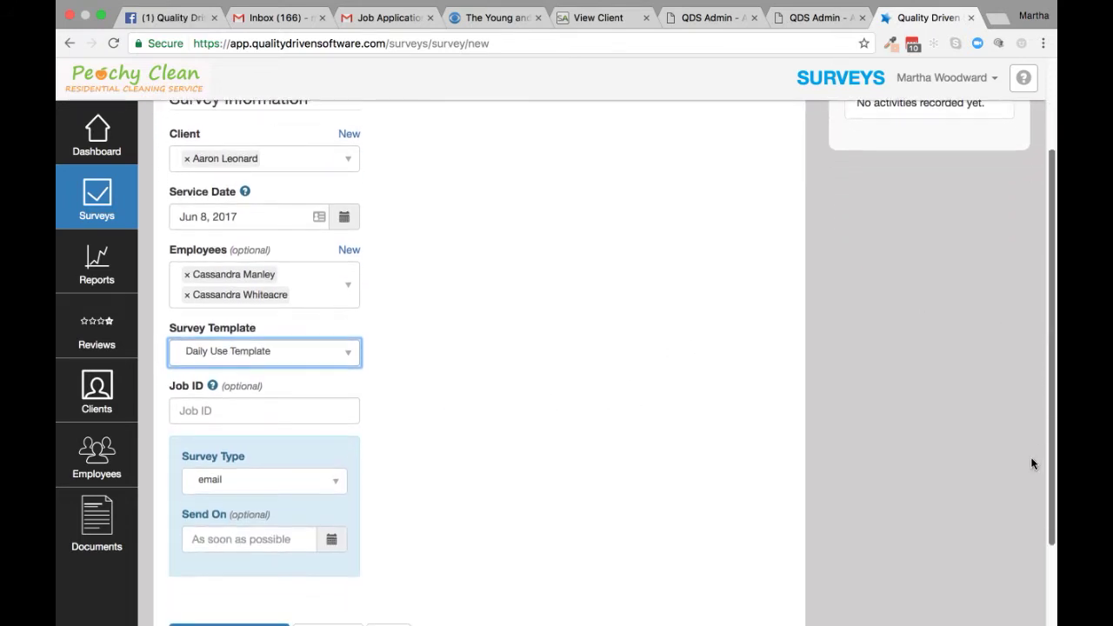
pyautogui.click(294, 492)
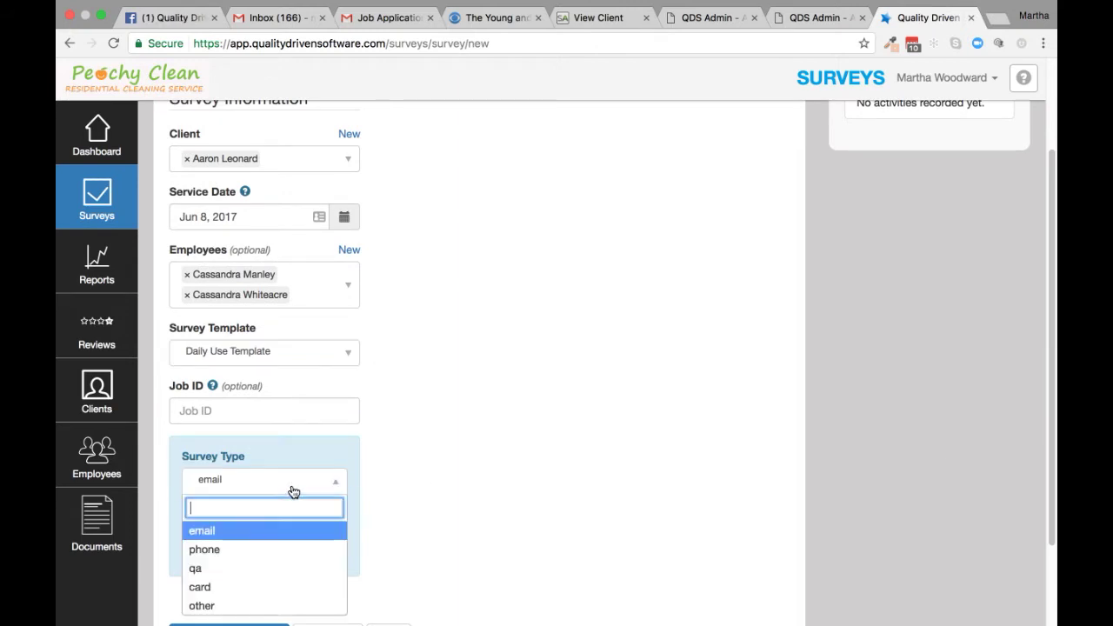
pyautogui.click(284, 570)
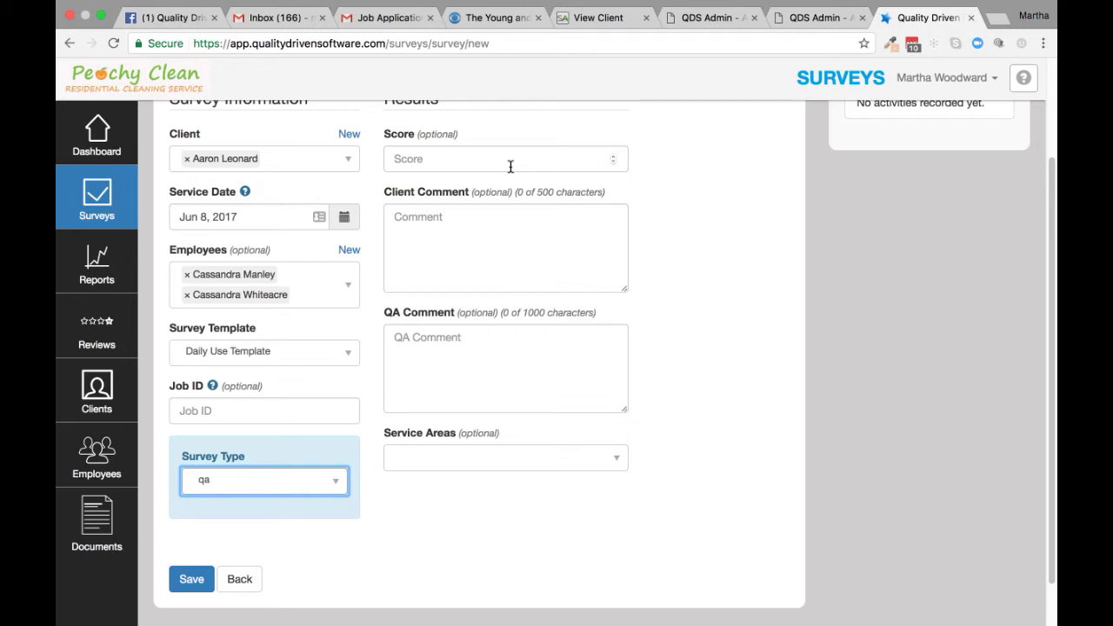
# Step: Set the QA survey's score to 2
pyautogui.click(510, 159)
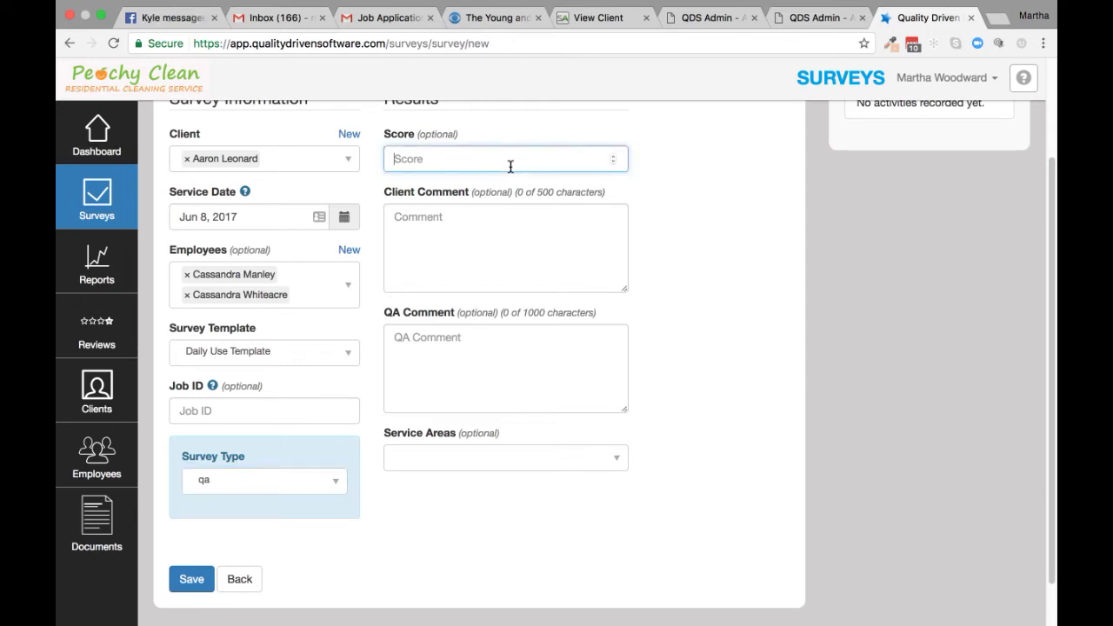
pyautogui.click(613, 162)
pyautogui.click(613, 155)
pyautogui.press('BackSpace')
pyautogui.write('2')
# Step: Enter the client comment "Client reports the team is on their phone too often"
pyautogui.click(537, 213)
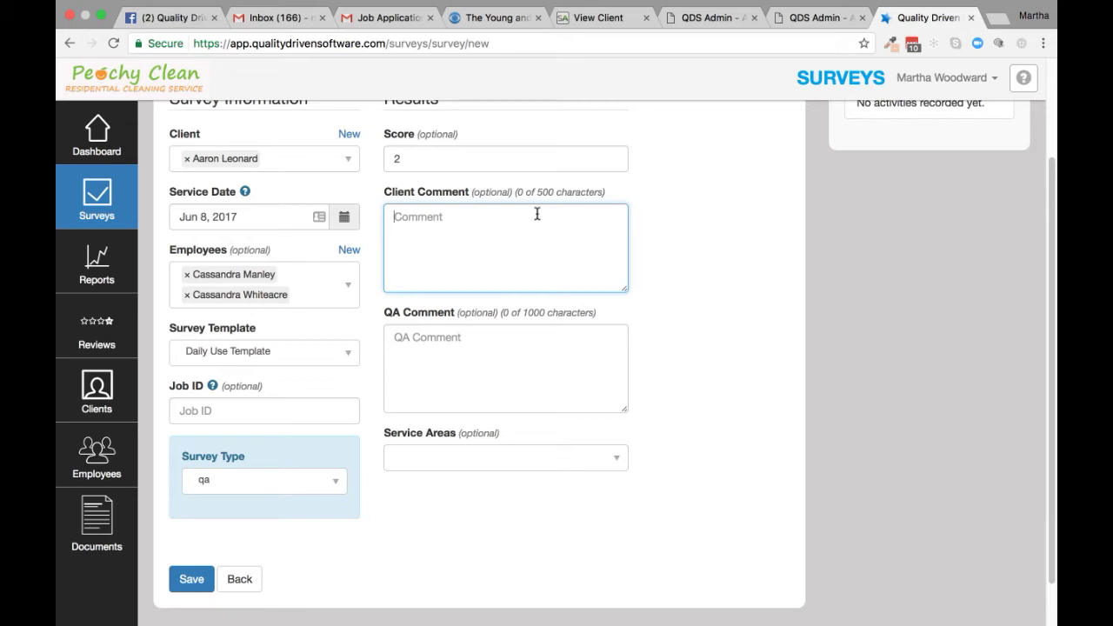
pyautogui.write('Client reports the team is o')
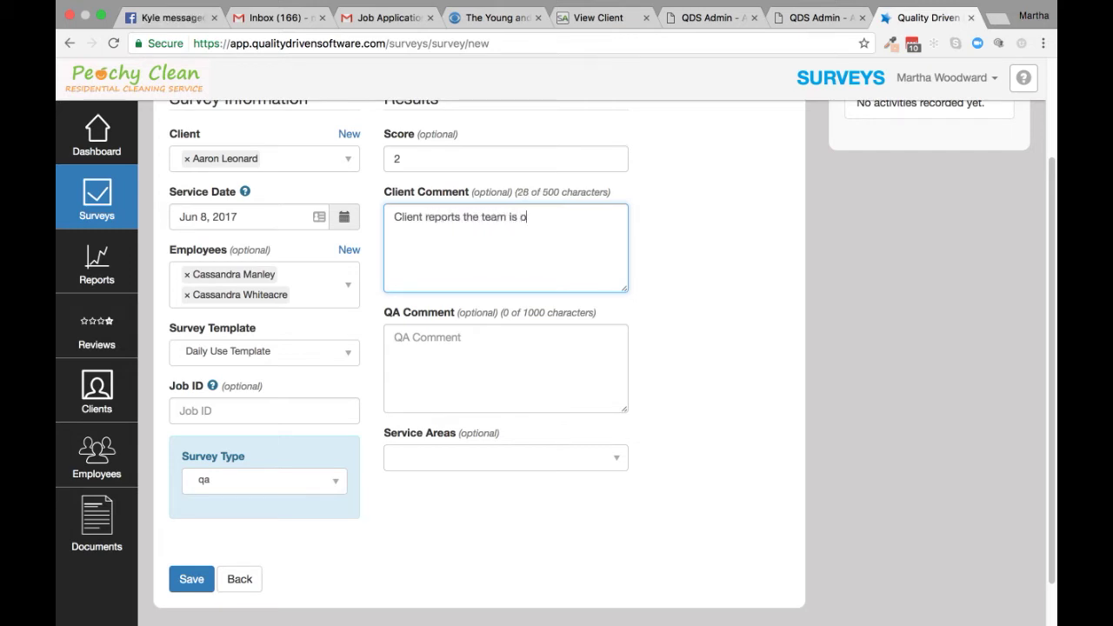
pyautogui.write('n their phone too often')
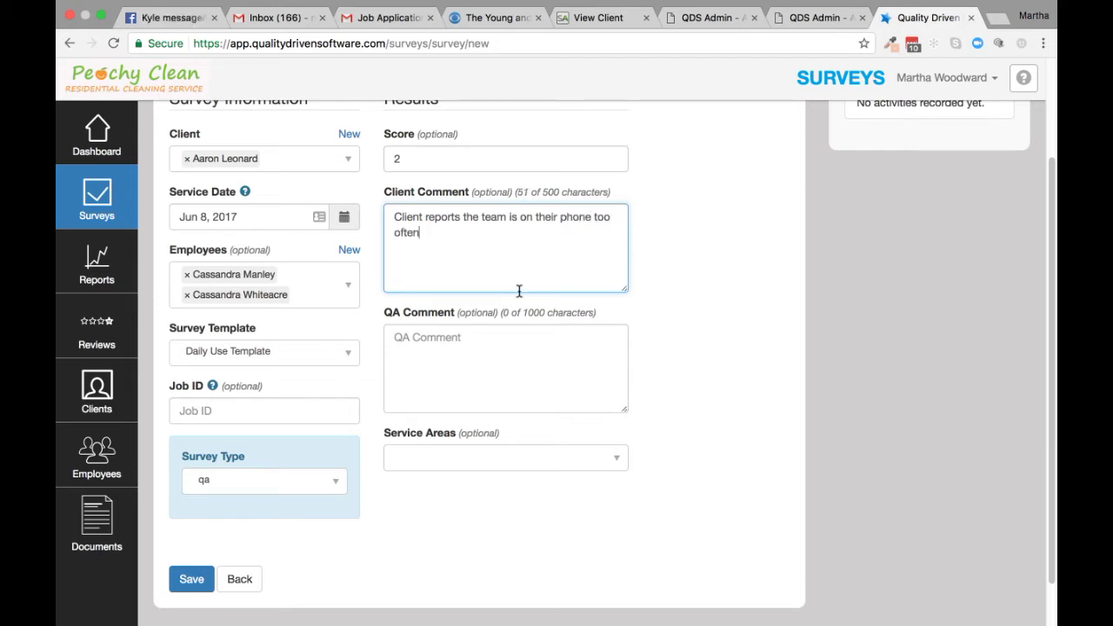
# Step: Enter the QA comment "Found hair in the tub, spot on the bathroom mirror, and floors not thoroughly vacuumed."
pyautogui.click(504, 330)
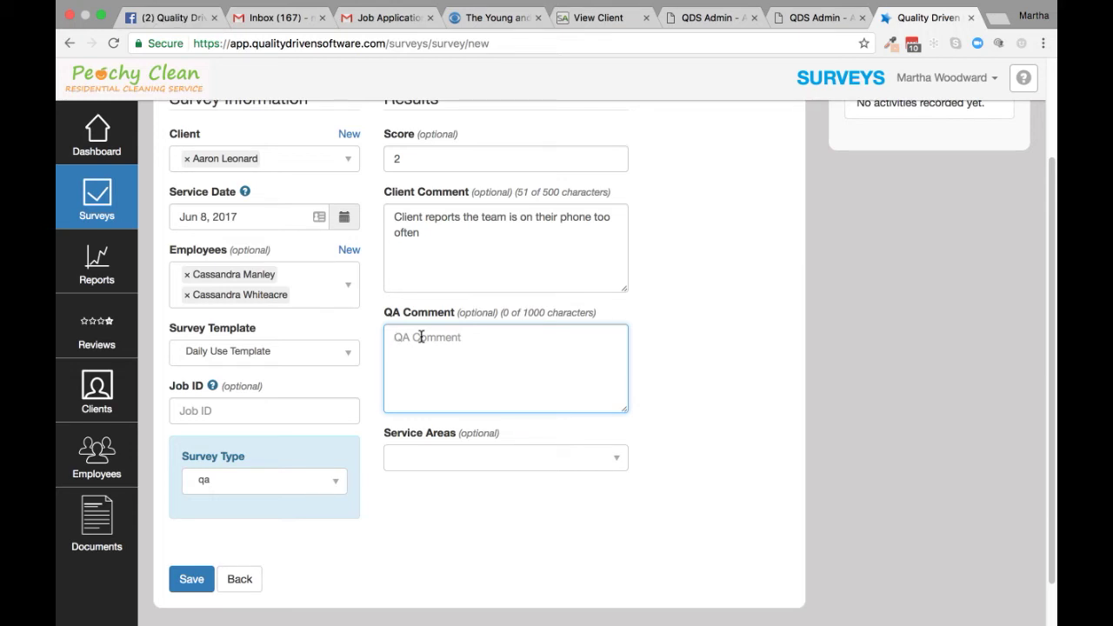
pyautogui.write('F')
pyautogui.write('ourth')
pyautogui.press('BackSpace')
pyautogui.press('BackSpace')
pyautogui.press('BackSpace')
pyautogui.write('nd hair in t')
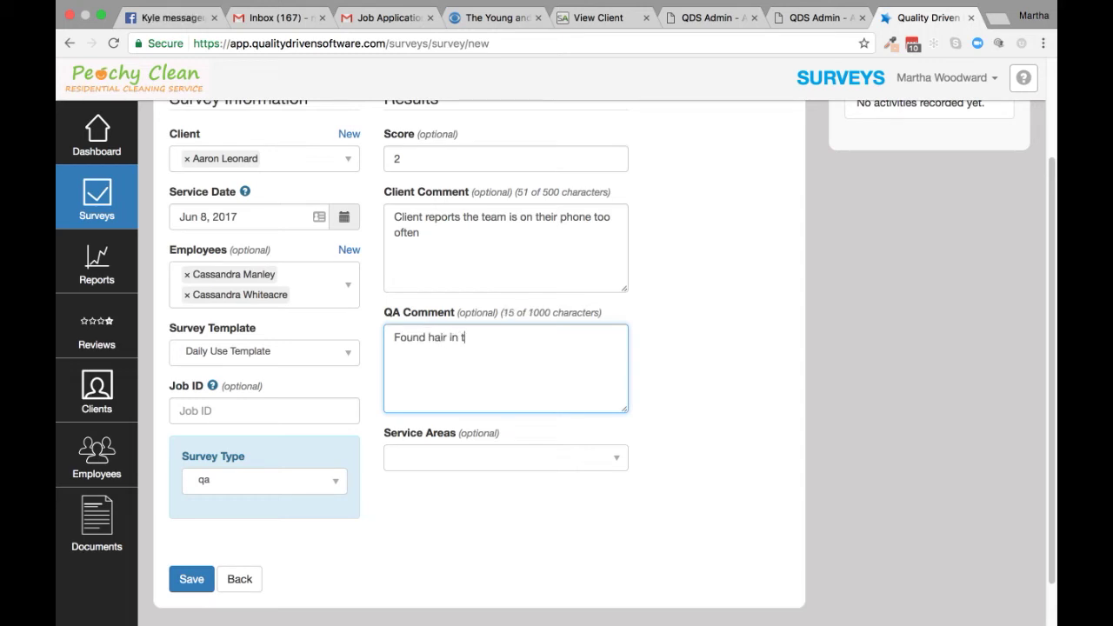
pyautogui.write('he tub')
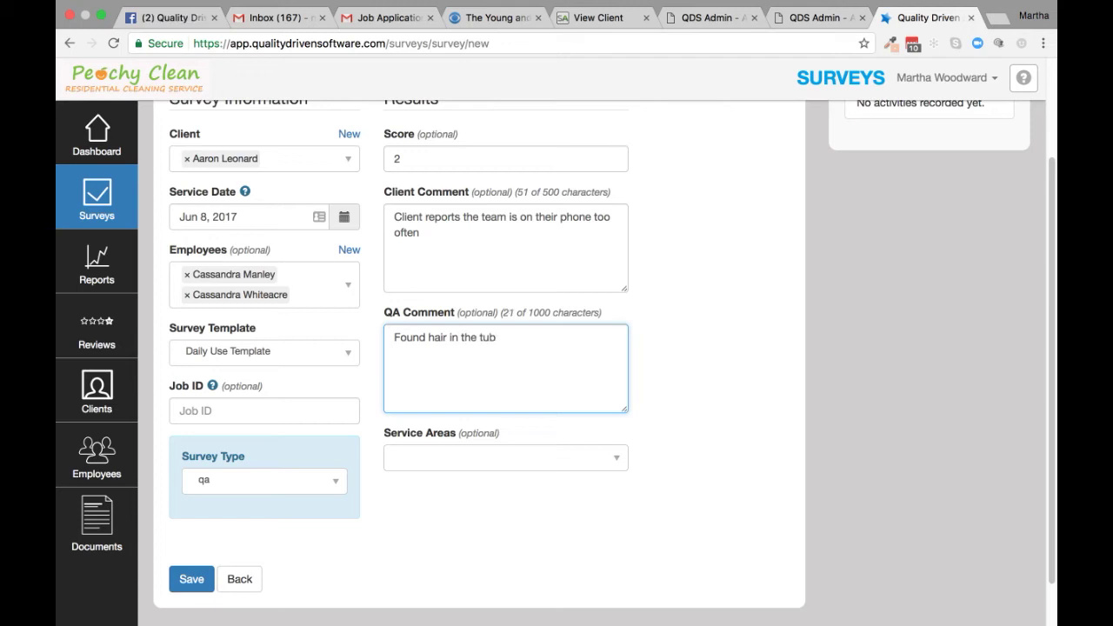
pyautogui.write(', spot of')
pyautogui.press('BackSpace')
pyautogui.write('n the bo')
pyautogui.press('BackSpace')
pyautogui.write('athroom mi')
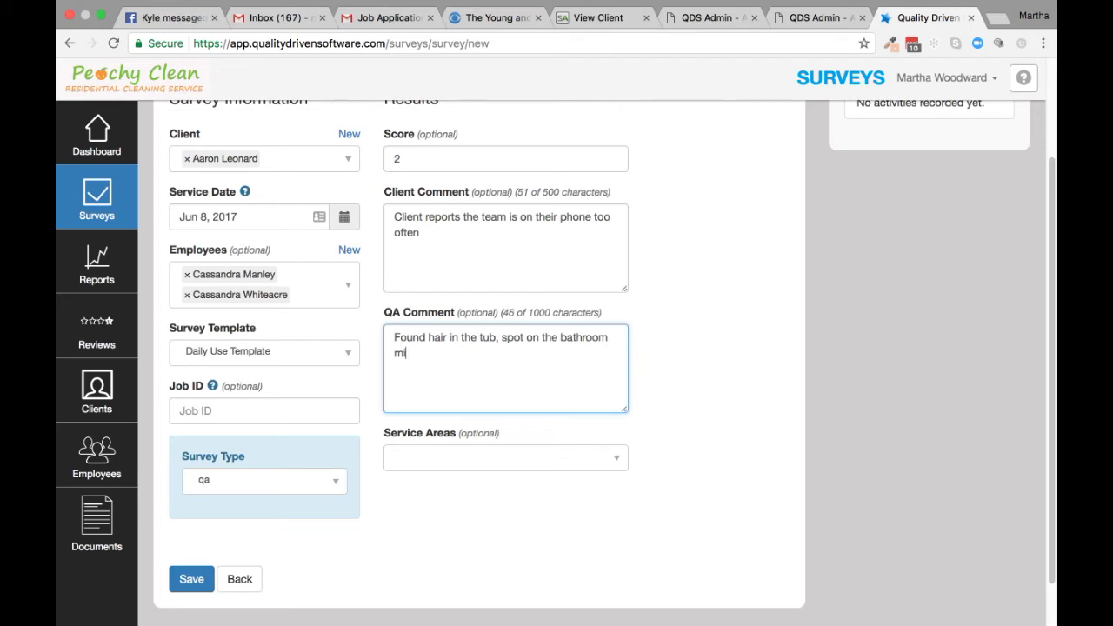
pyautogui.write('rror, and')
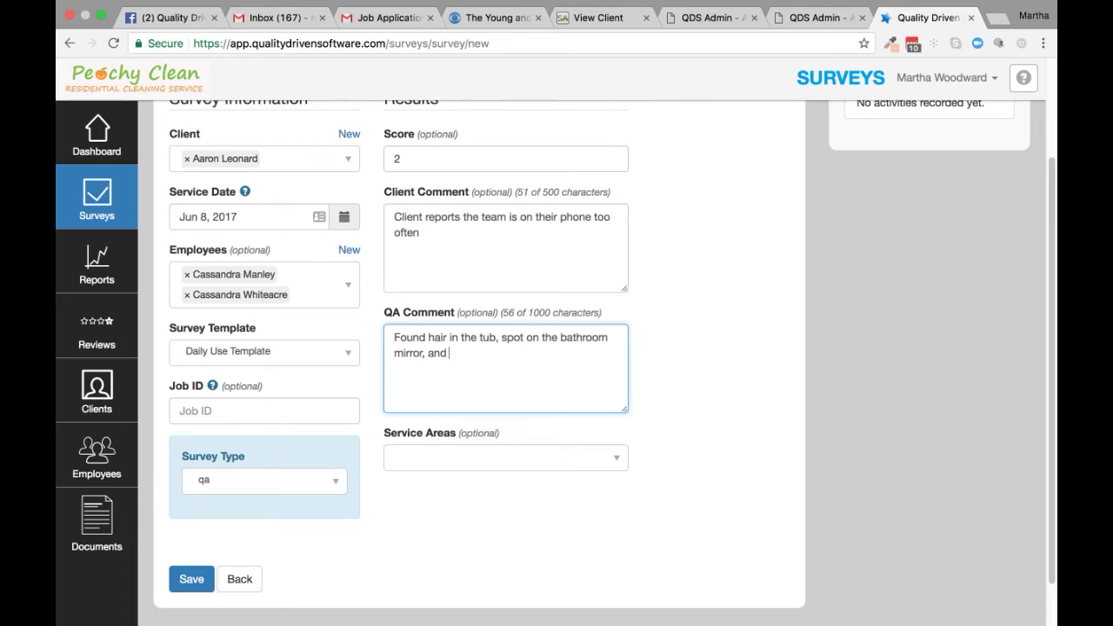
pyautogui.write('floors not')
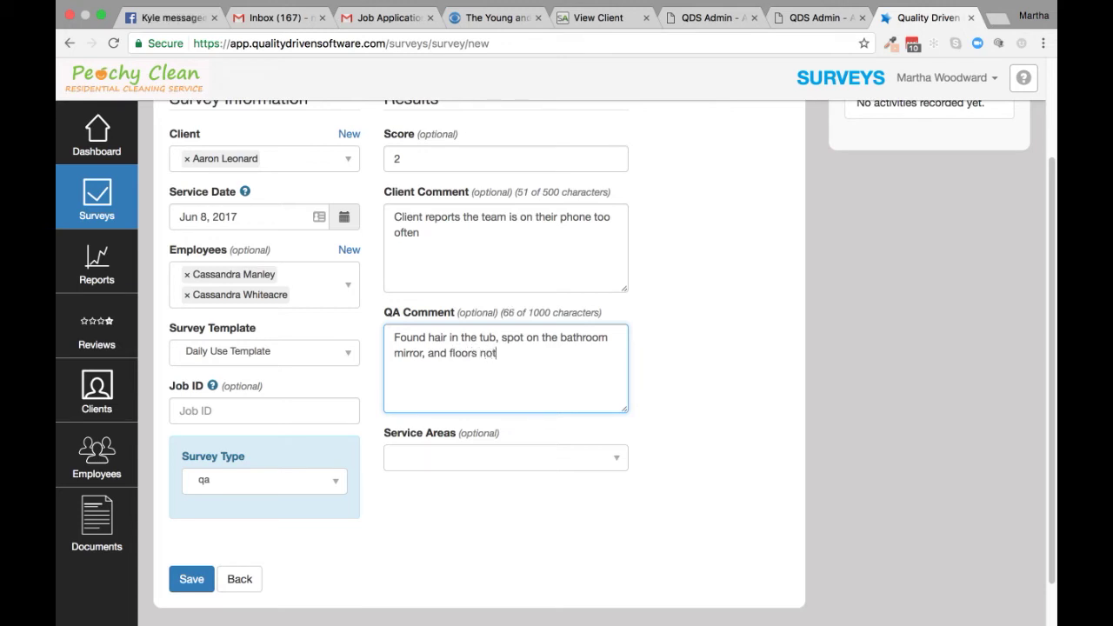
pyautogui.write(' thoro')
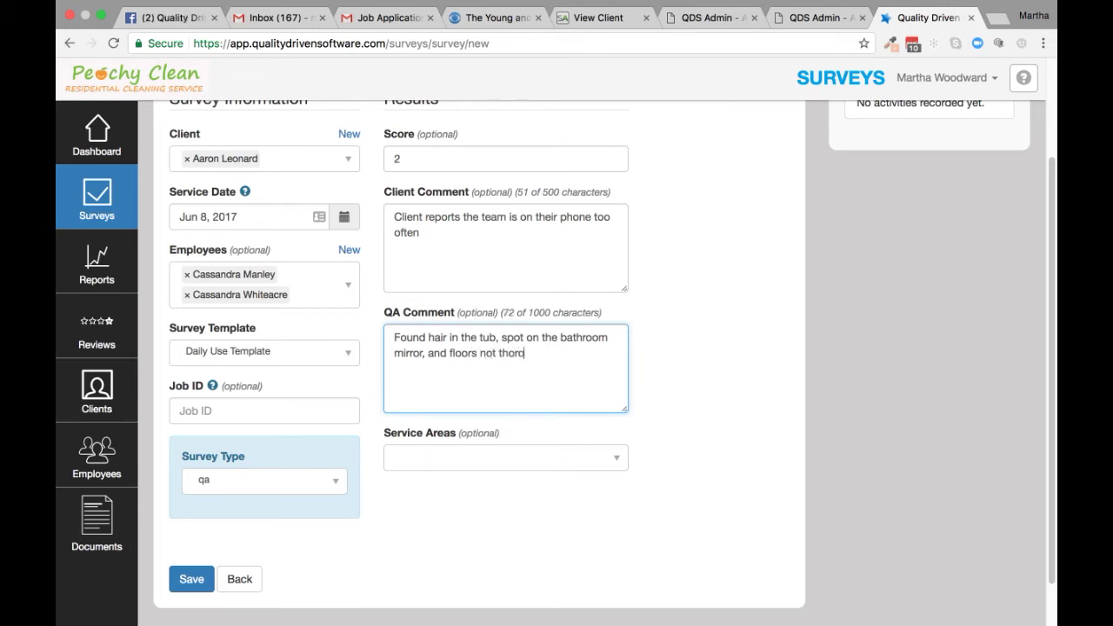
pyautogui.write('ughly vacuumed.')
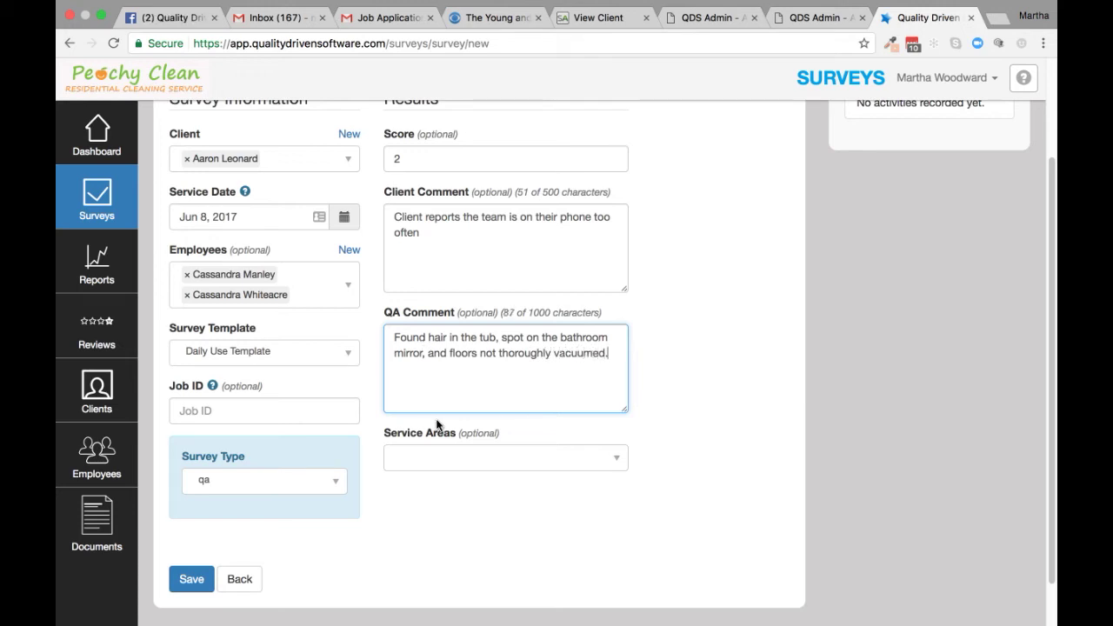
# Step: Add Bathrooms, Floors and Customer Service as the survey's service areas and save the survey
pyautogui.click(452, 453)
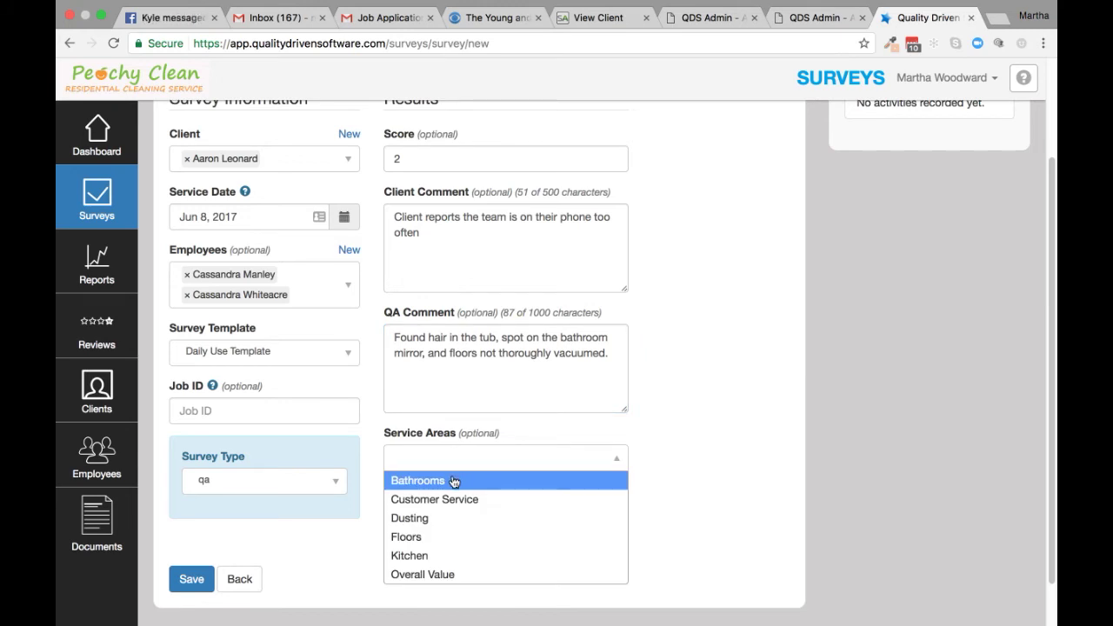
pyautogui.click(453, 482)
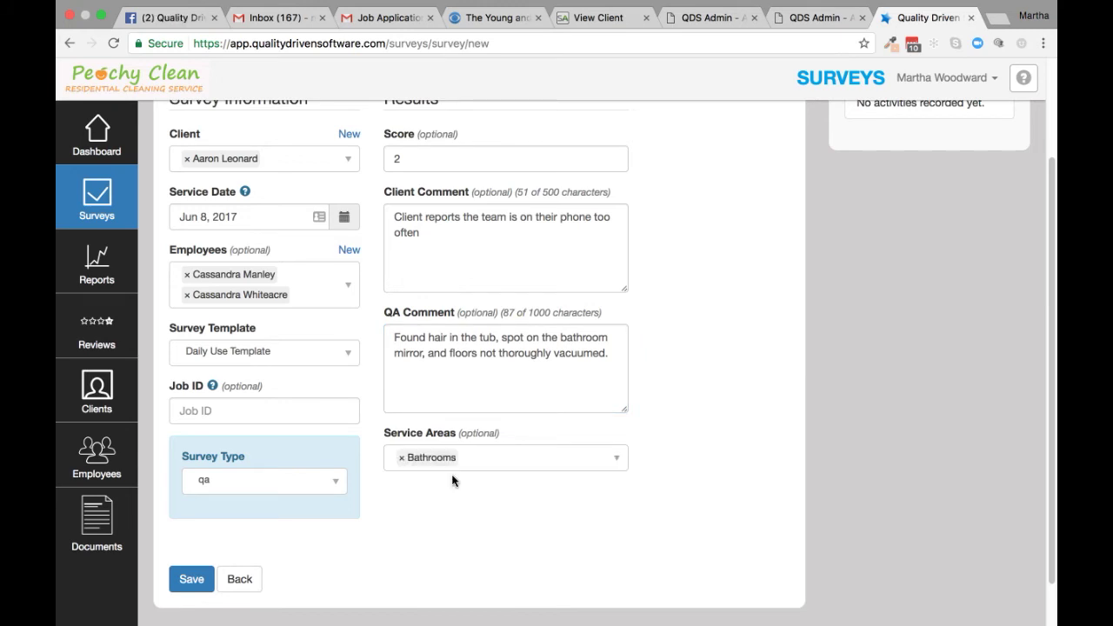
pyautogui.click(496, 459)
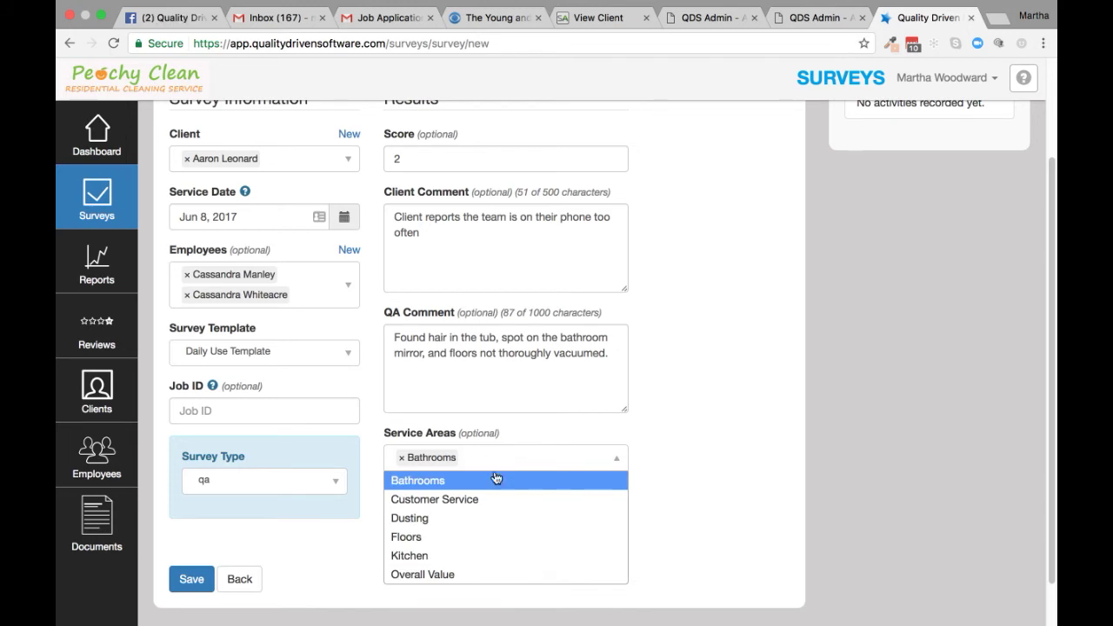
pyautogui.click(485, 537)
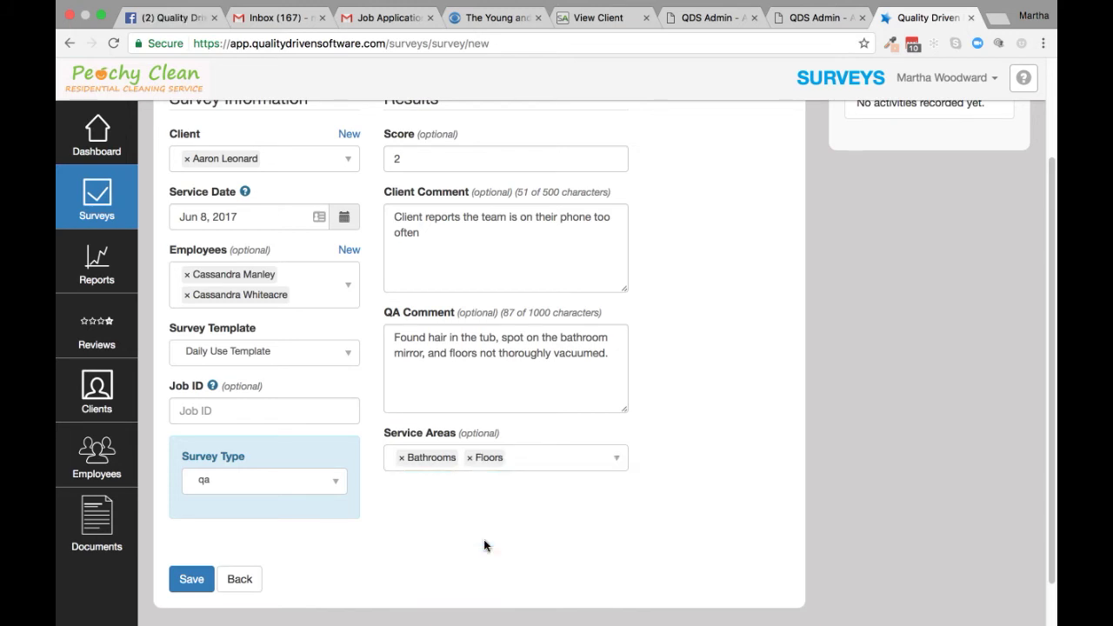
pyautogui.click(540, 468)
pyautogui.click(538, 495)
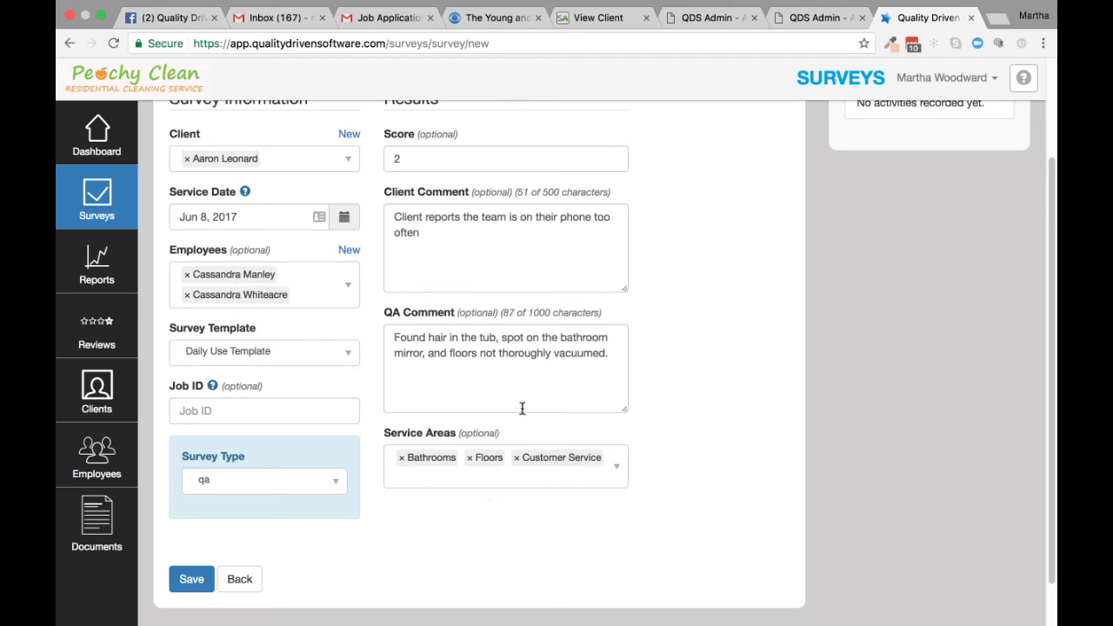
pyautogui.click(201, 582)
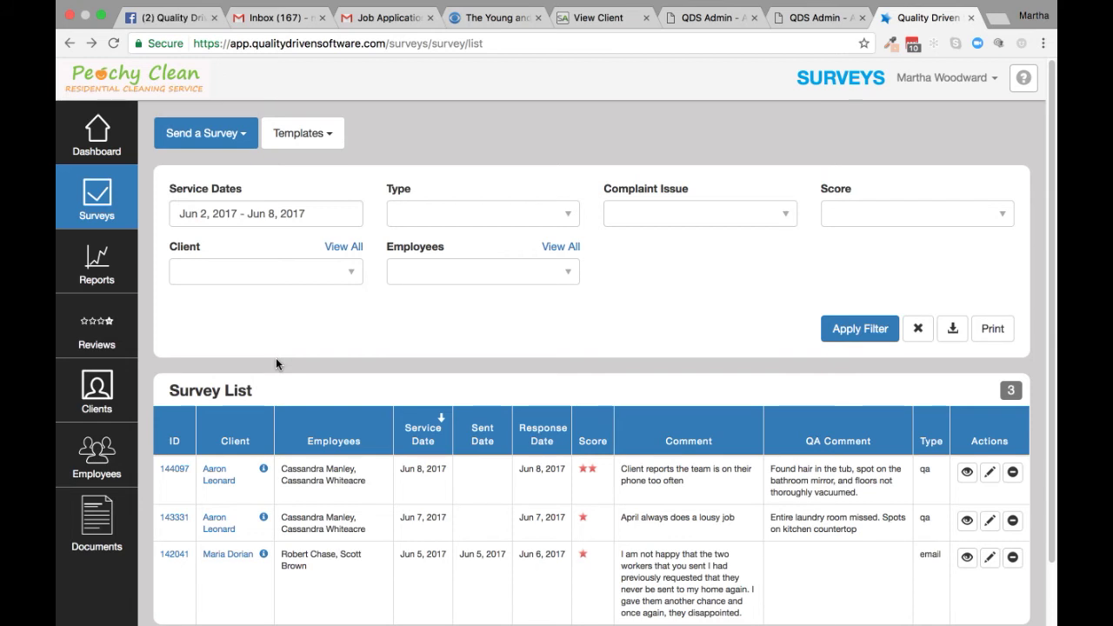
# Step: Show the dashboard's survey results for the last 30 days
pyautogui.click(103, 119)
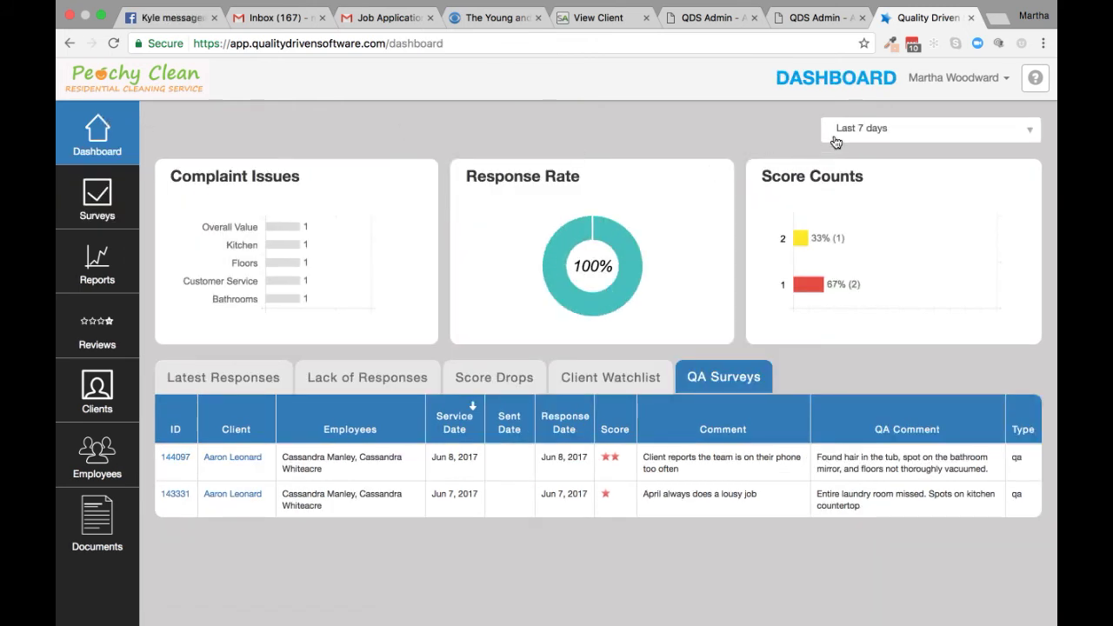
pyautogui.click(836, 132)
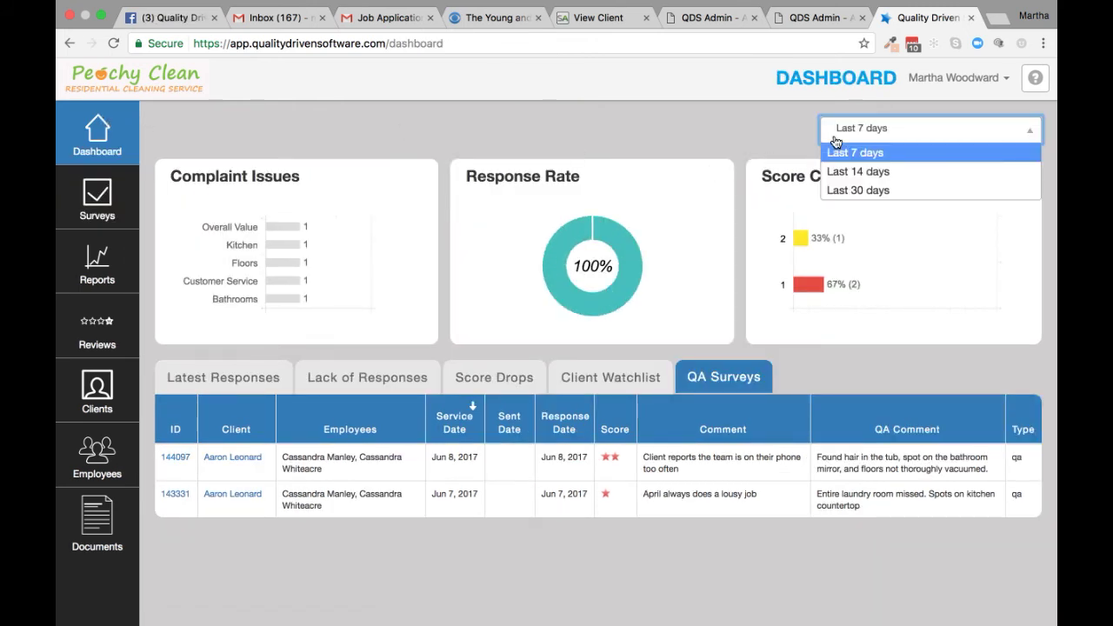
pyautogui.click(840, 189)
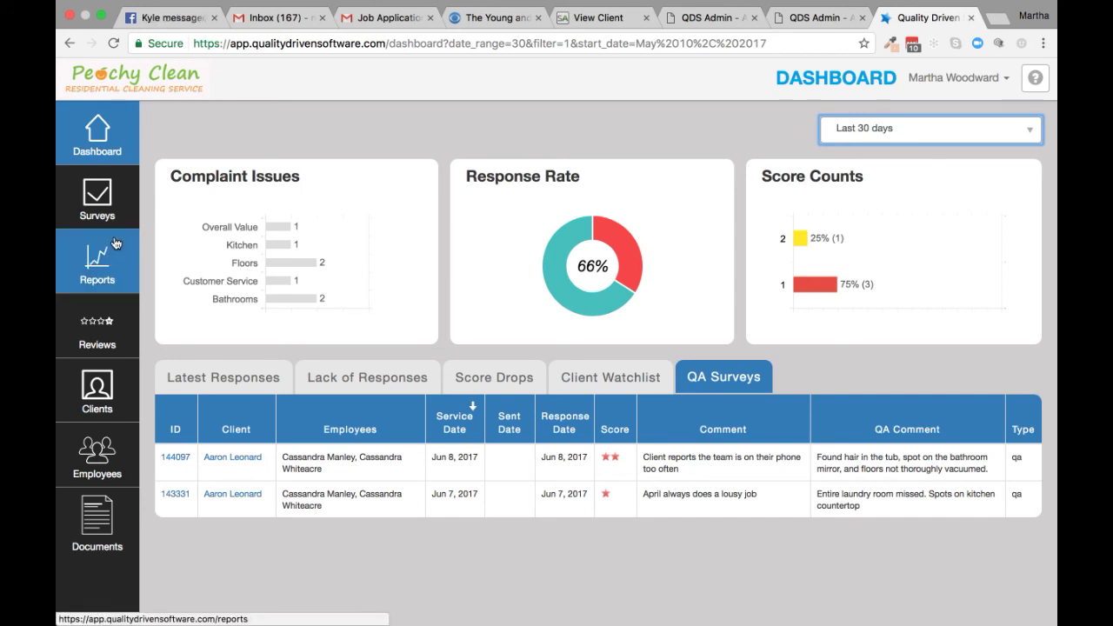
# Step: Open the General Surveys Report and set its service dates to This Quarter
pyautogui.click(104, 262)
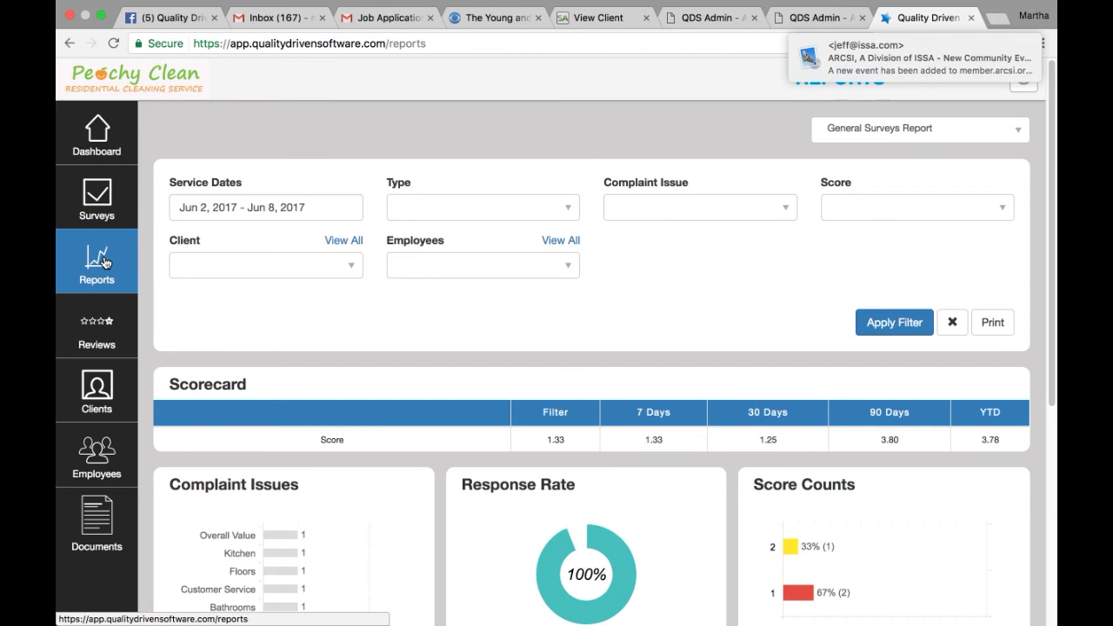
pyautogui.click(243, 213)
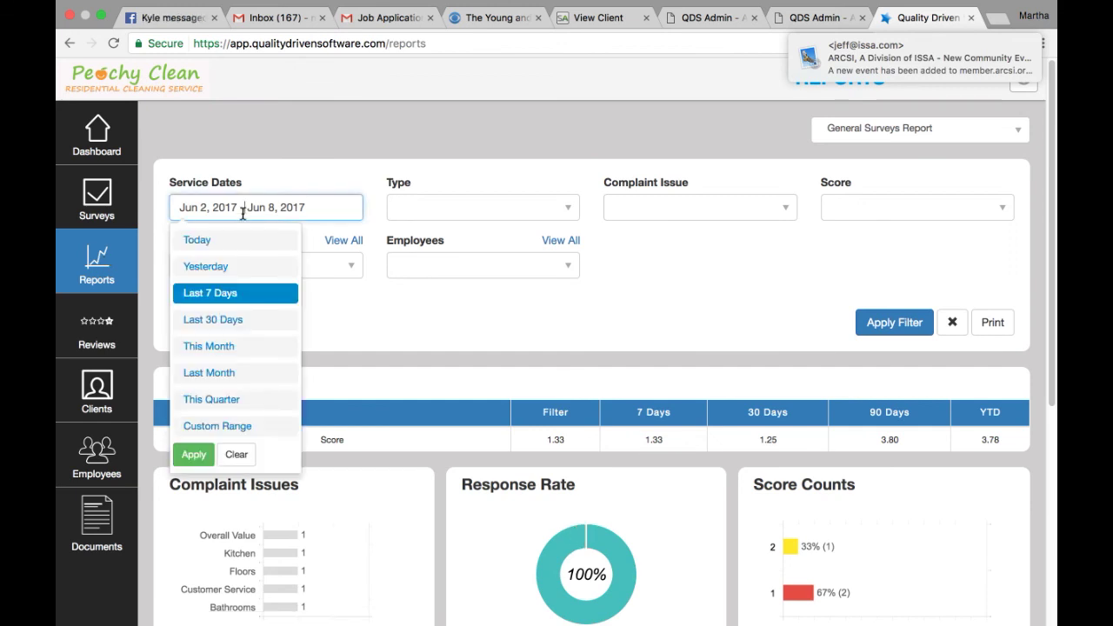
pyautogui.click(235, 401)
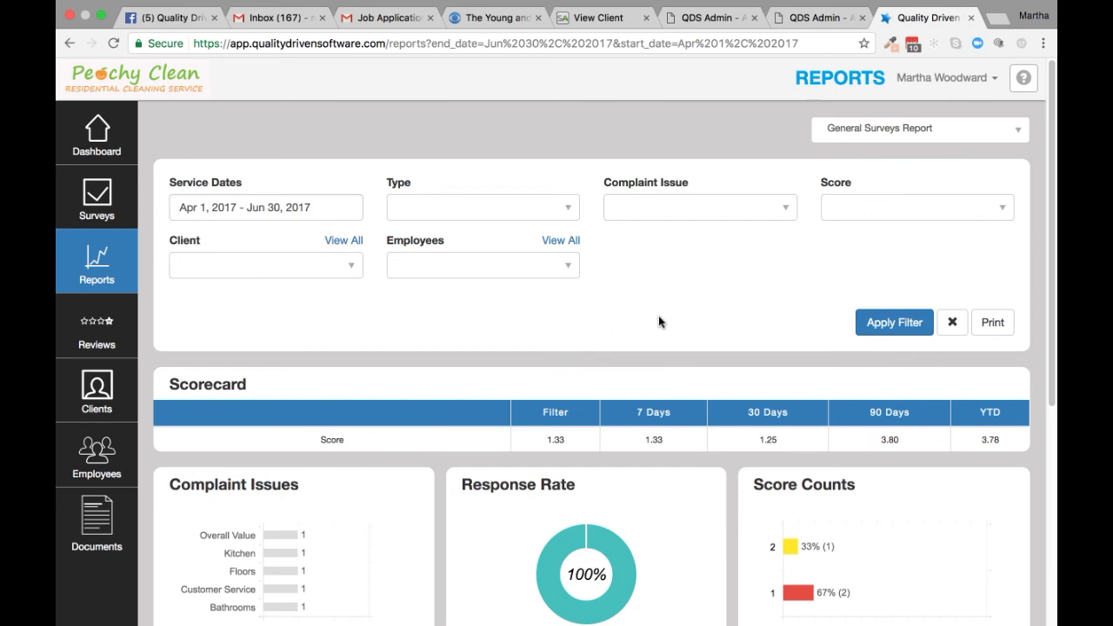
# Step: Filter the report to surveys of type qa and review the scorecard, charts and survey list
pyautogui.click(512, 212)
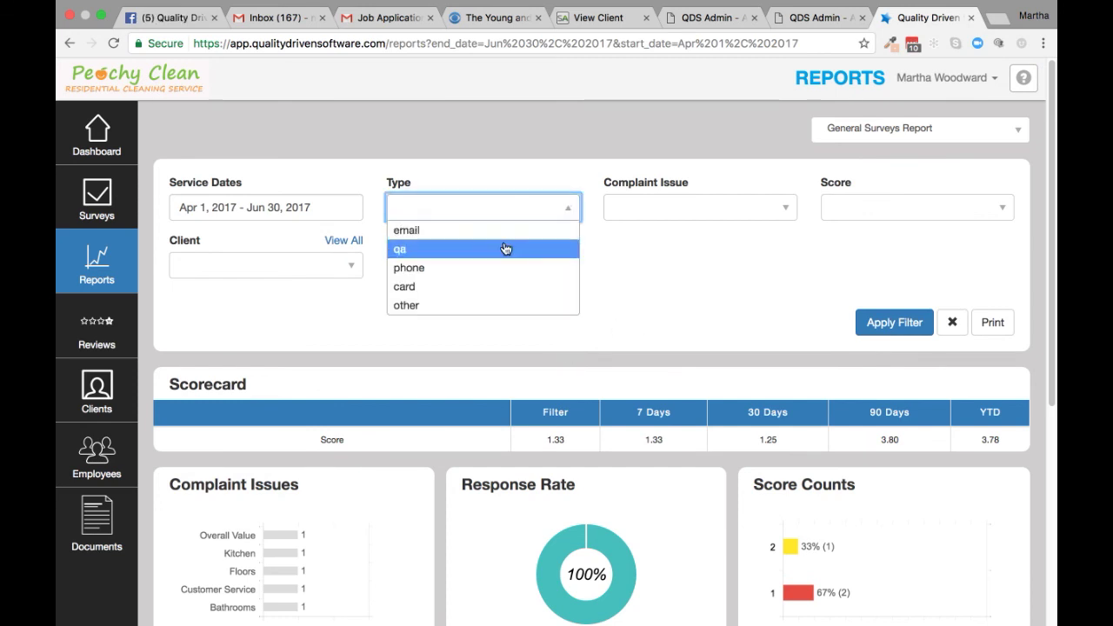
pyautogui.click(505, 249)
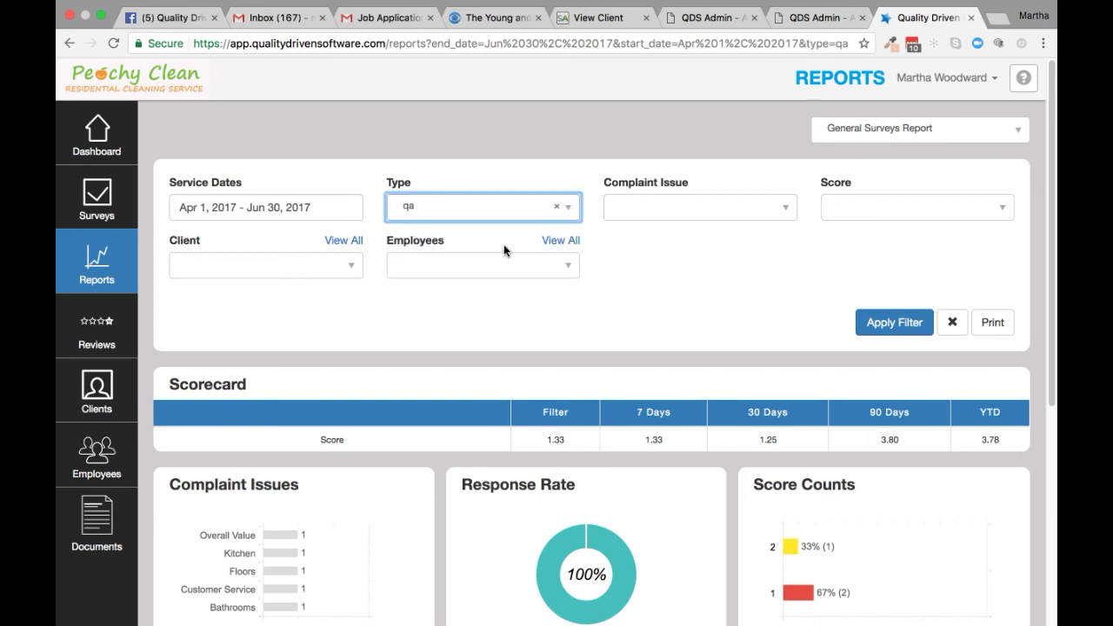
pyautogui.click(865, 326)
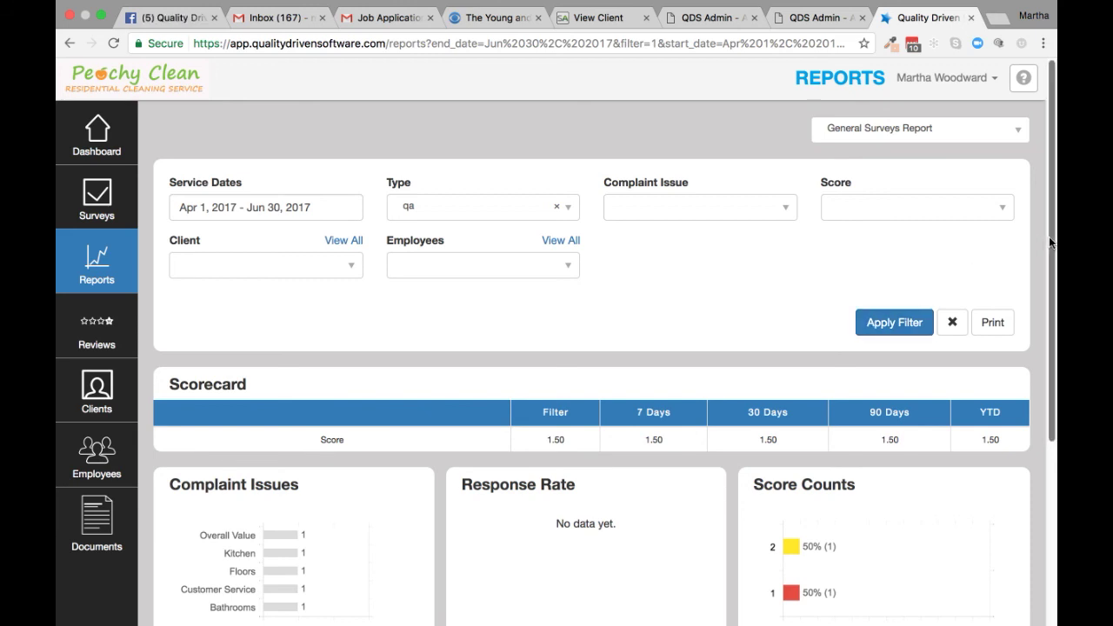
pyautogui.moveTo(1049, 237); pyautogui.dragTo(1032, 425)
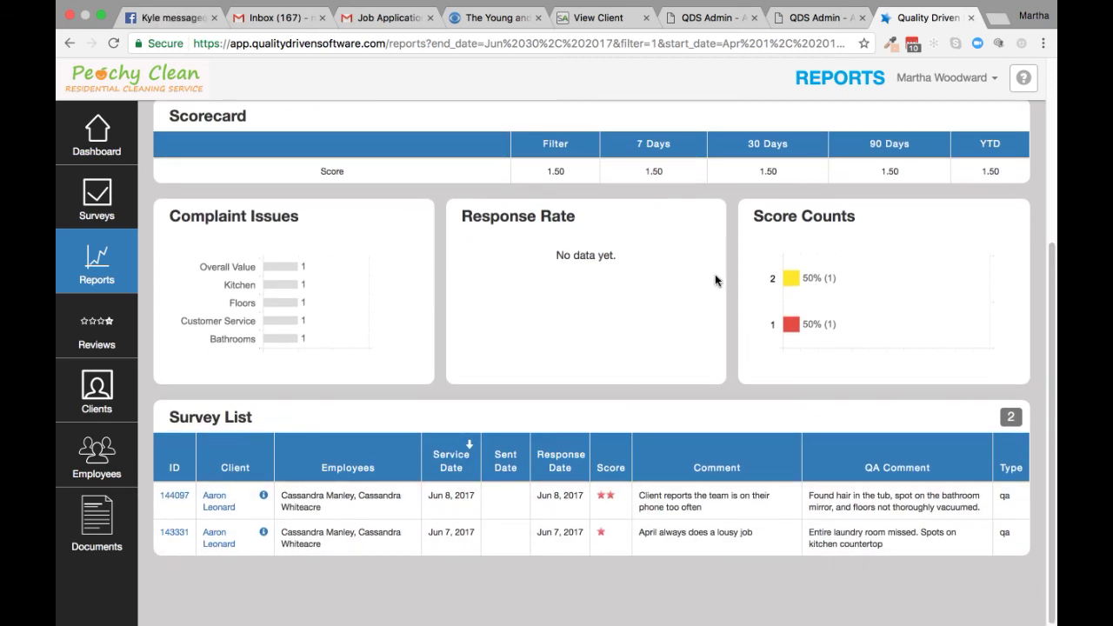
pyautogui.moveTo(1048, 374); pyautogui.dragTo(1047, 365)
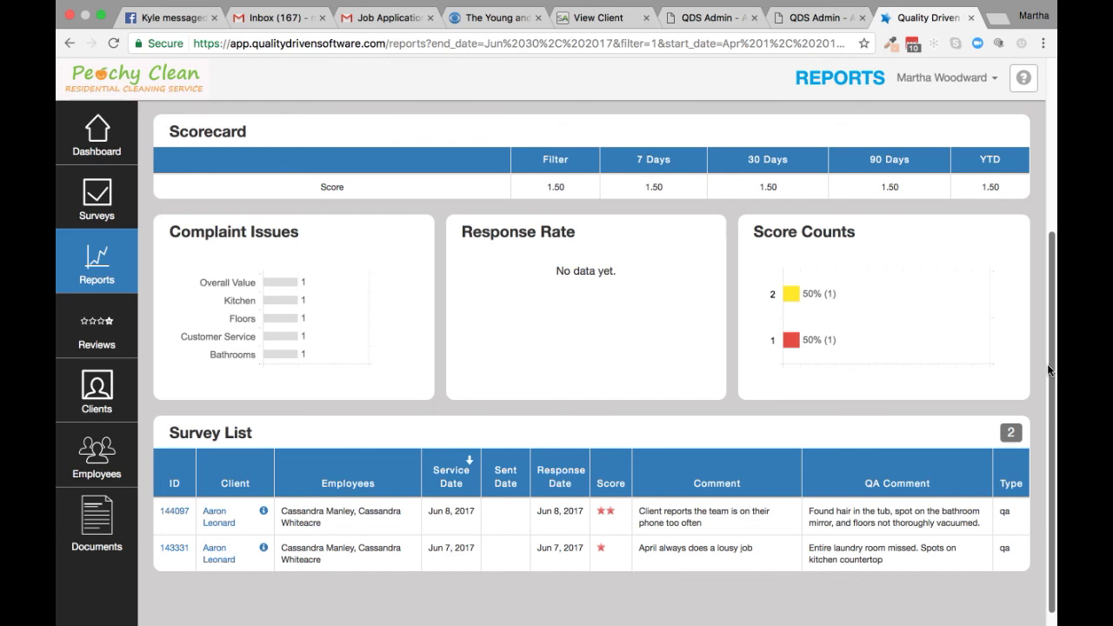
pyautogui.moveTo(831, 608)
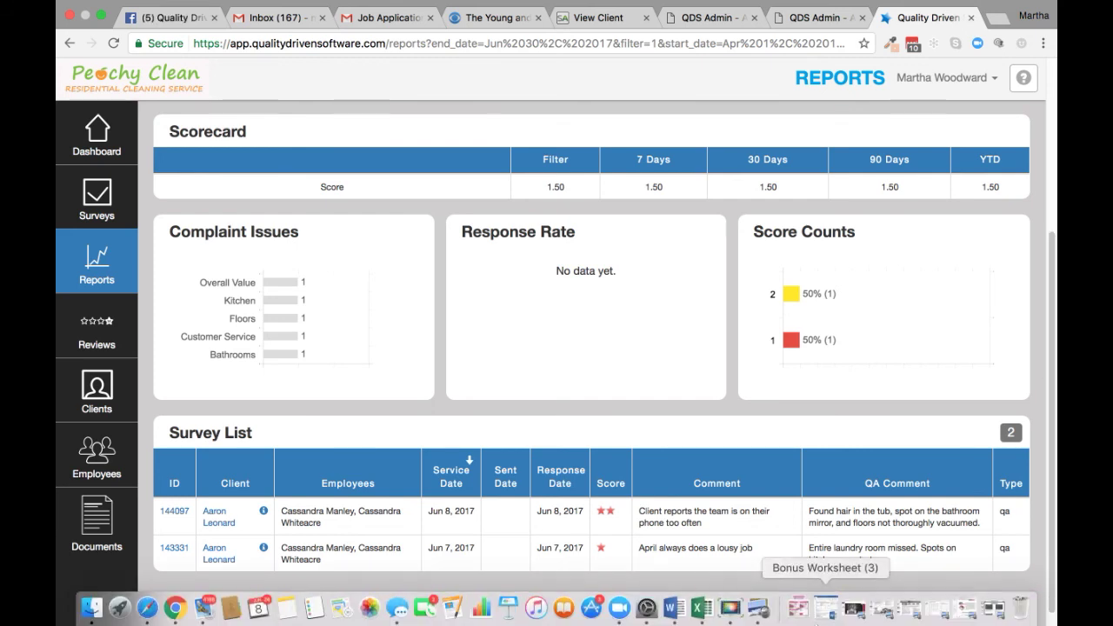